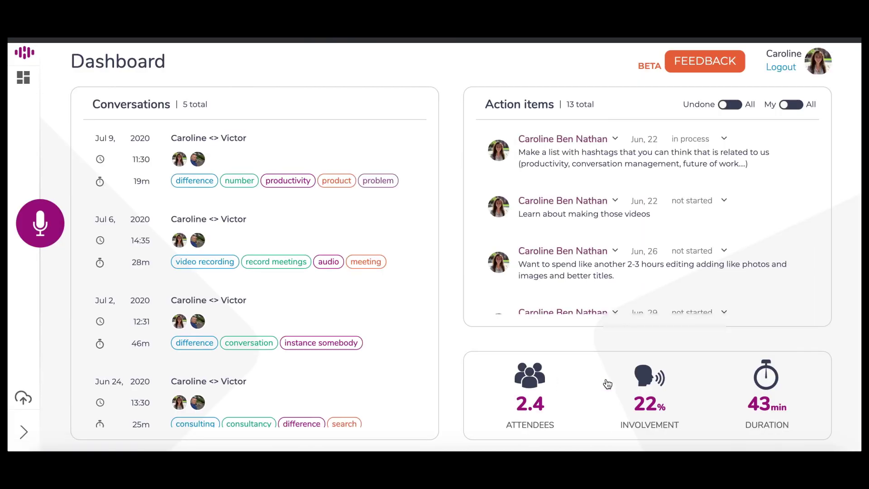
- Open the meeting notes of the Jul 9, 2020 conversation held at 11:30
left_click(411, 158)
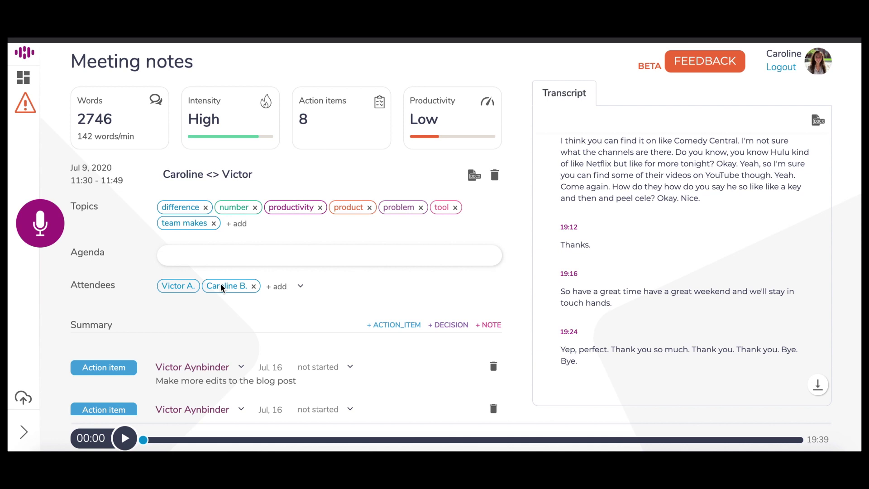
left_click(207, 258)
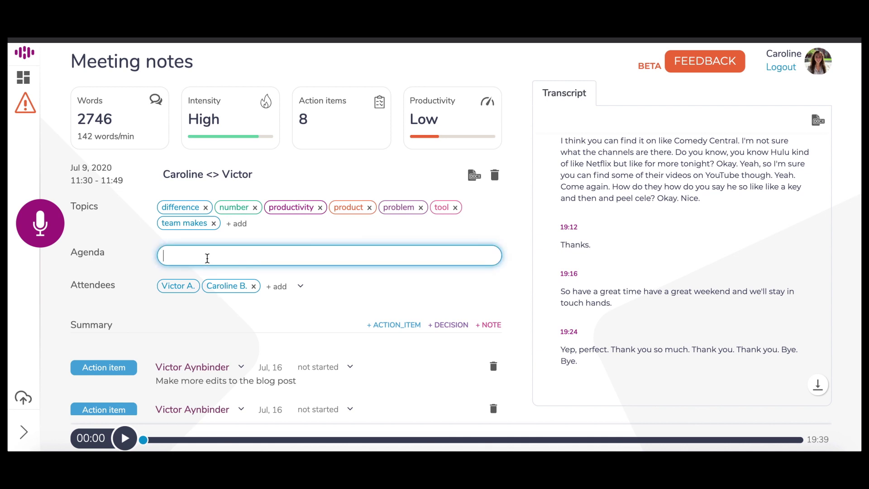
left_click(341, 292)
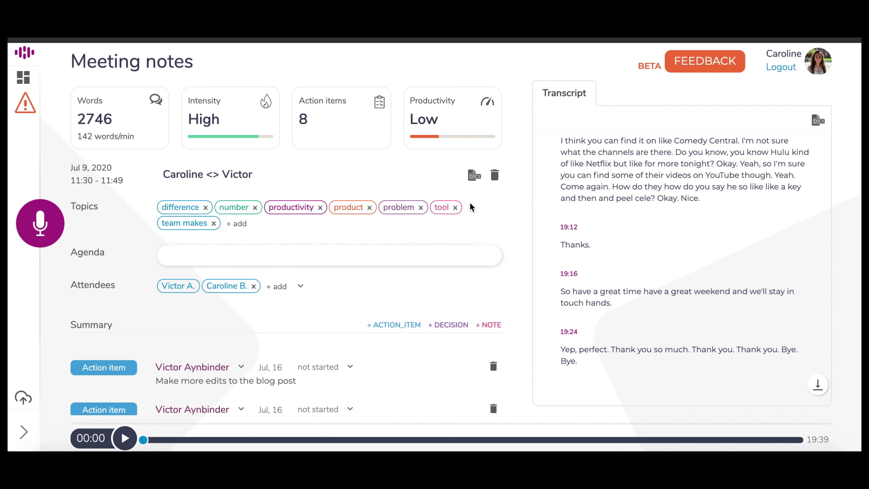
left_click(236, 225)
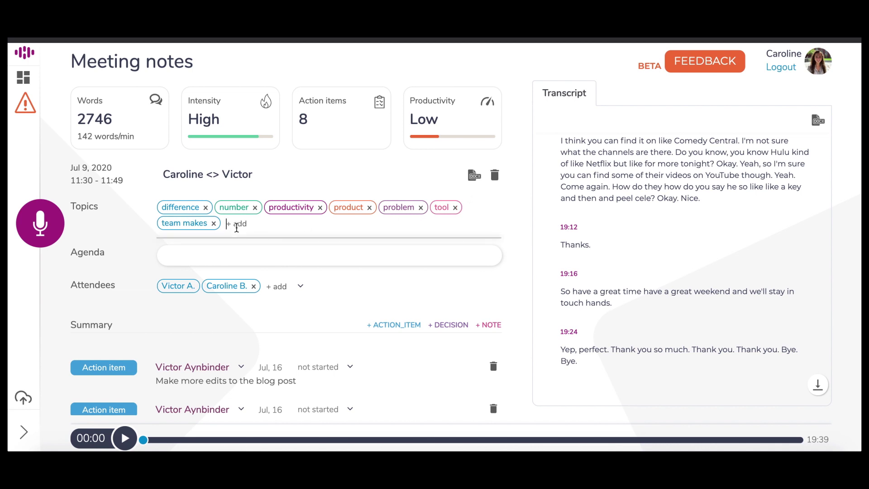
left_click(136, 230)
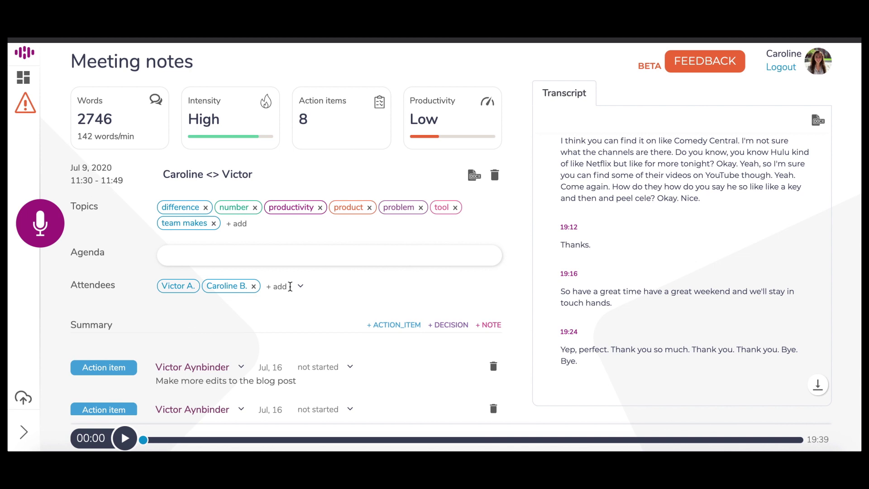
left_click(283, 288)
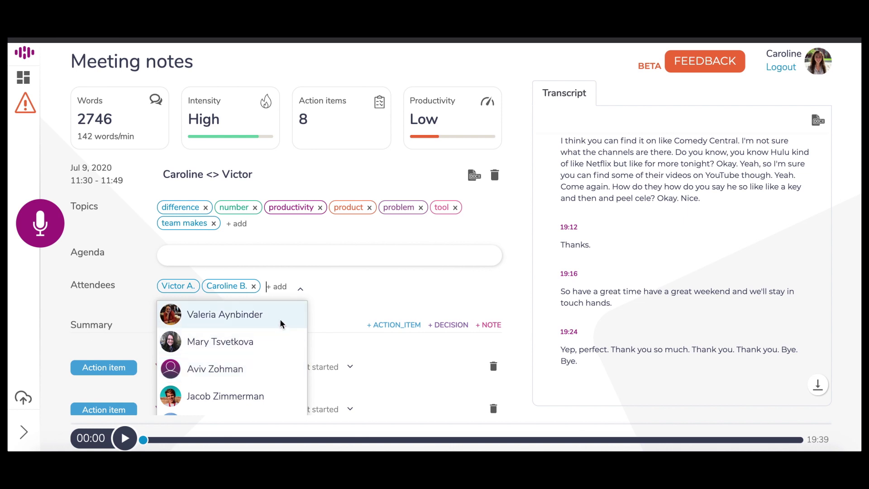
left_click(299, 290)
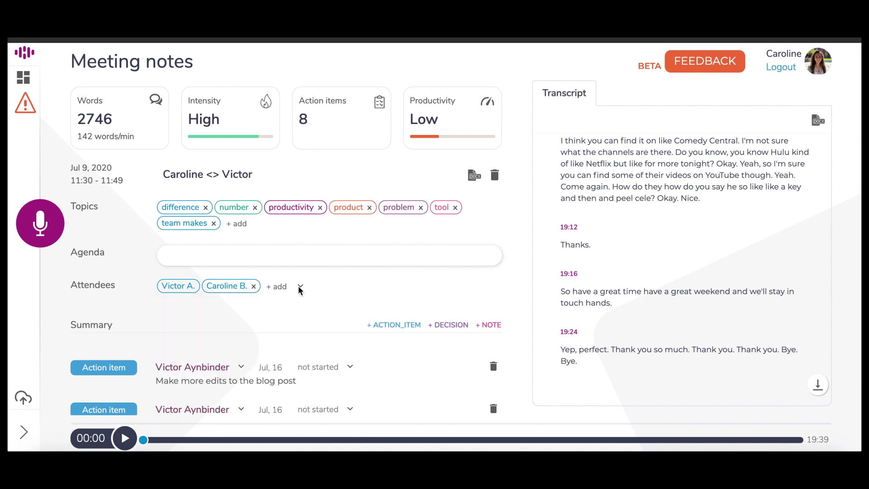
- Add an attendee called "New Attendee" to the meeting and remove that attendee again
left_click(284, 286)
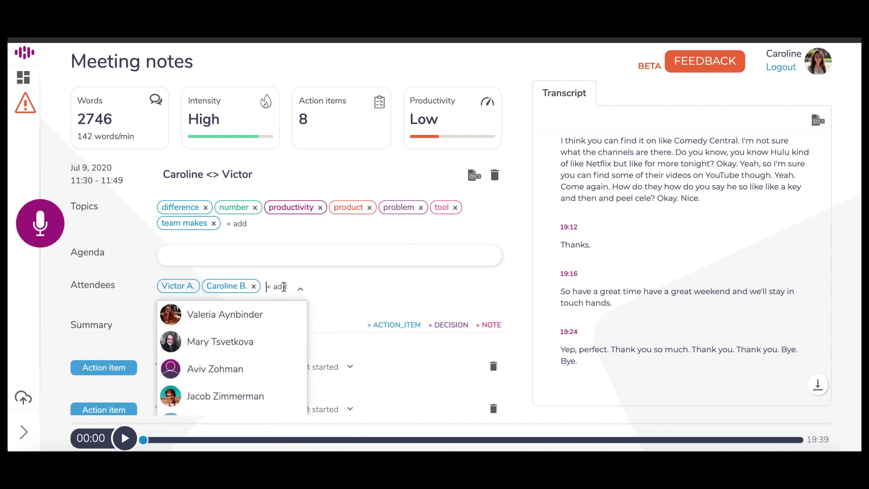
type("New Attendee")
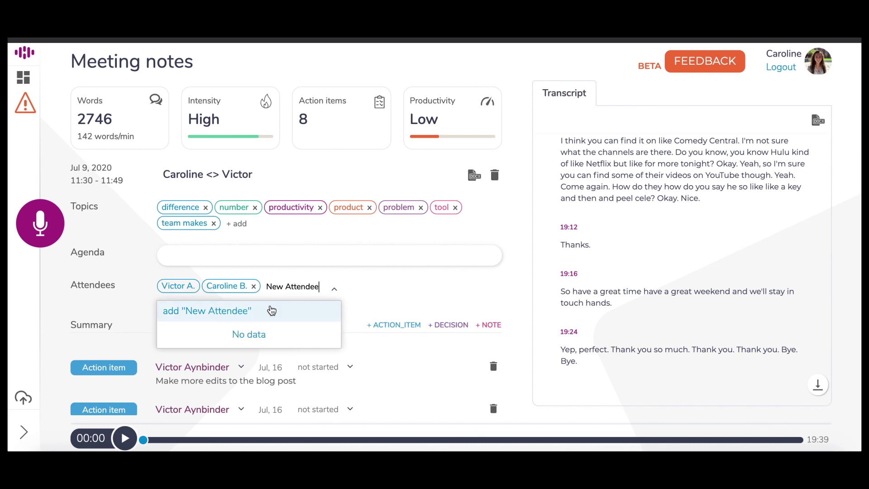
left_click(271, 309)
left_click(411, 290)
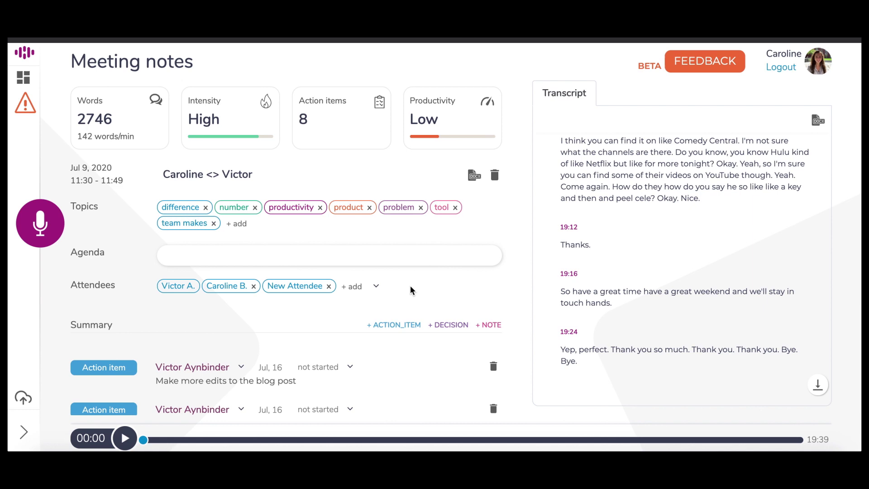
left_click(328, 286)
left_click(328, 292)
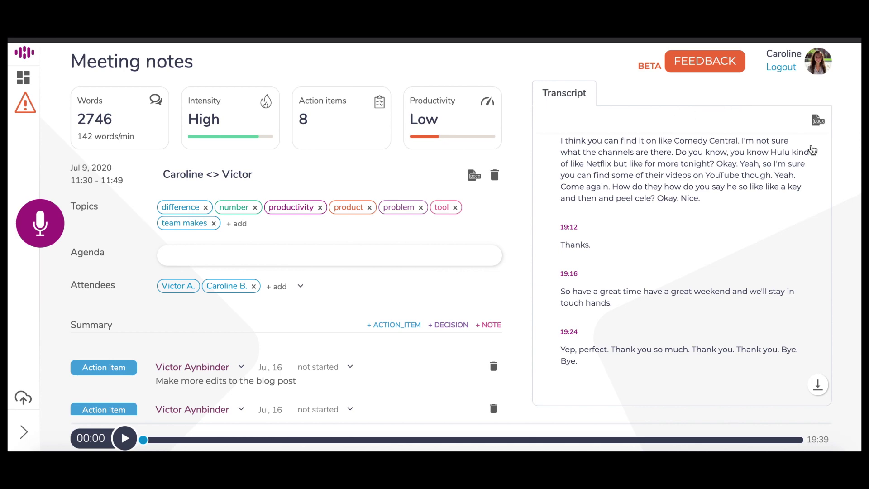
- Browse back through the earlier part of the meeting transcript, then jump to its end
scroll(813, 149, "up", 20)
scroll(812, 149, "up", 3)
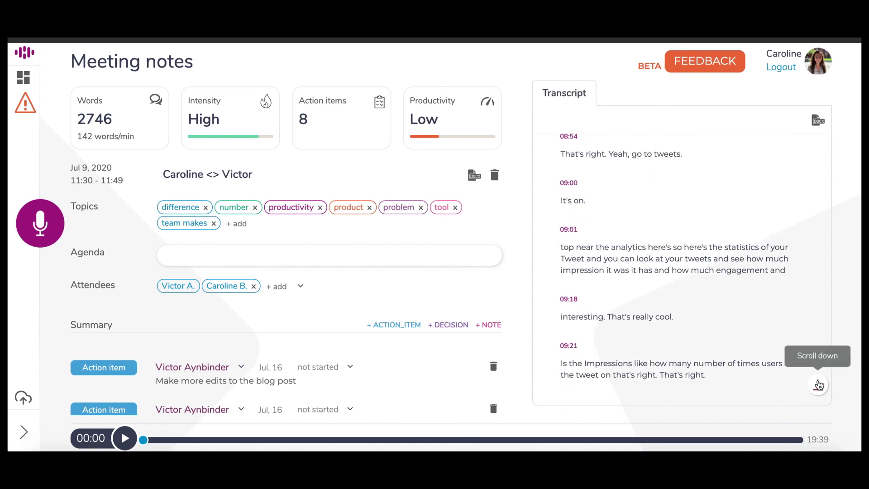
left_click(818, 385)
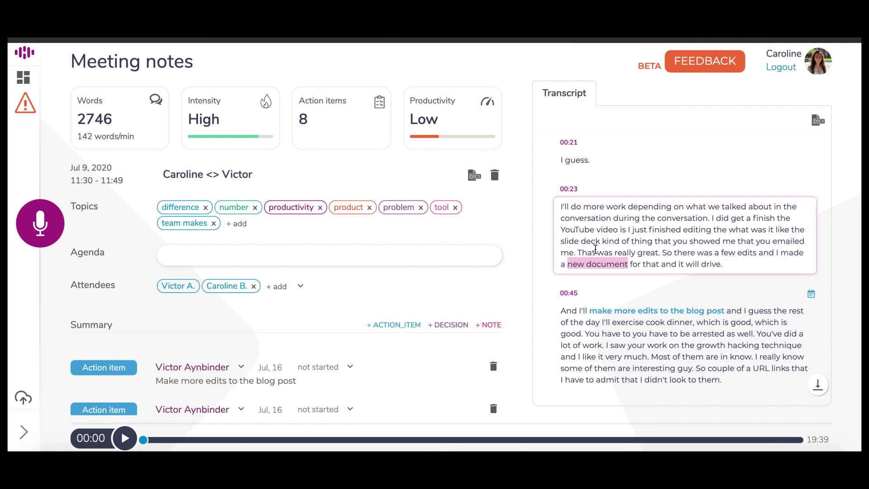
- Copy the words "new document" from the 00:23 transcript passage and clear the text selection
right_click(593, 267)
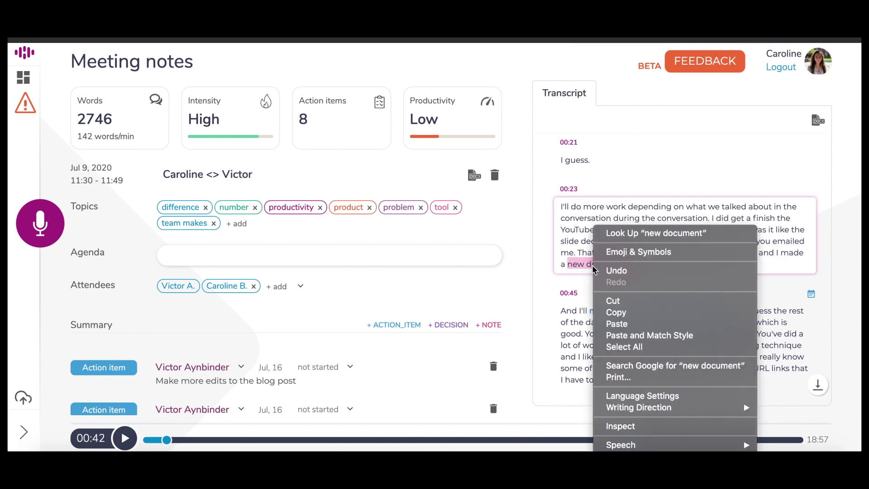
left_click(617, 312)
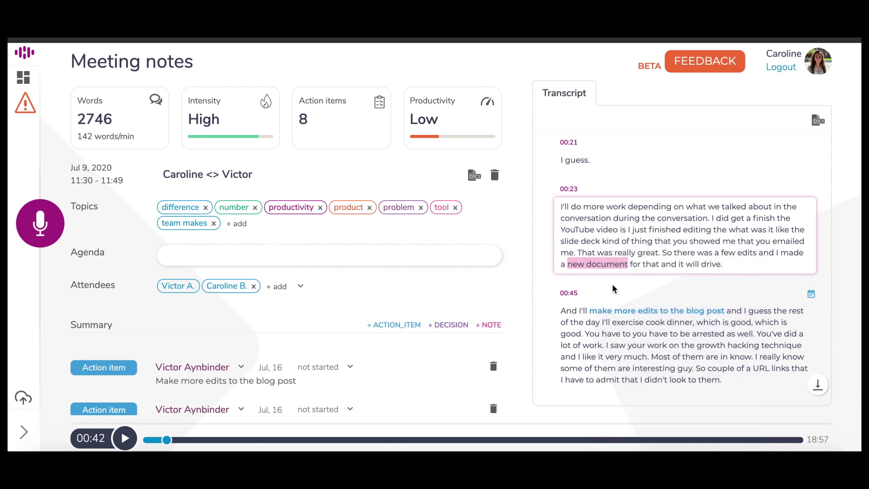
left_click(515, 286)
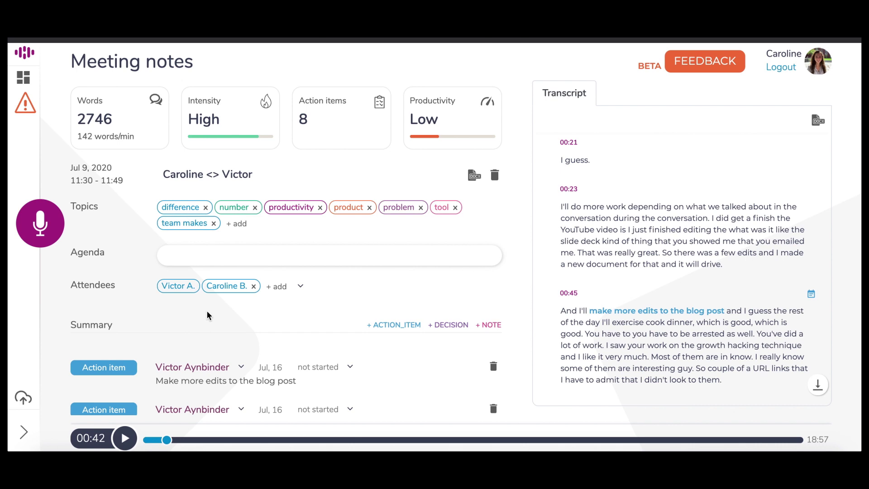
- Locate the transcript passages behind the action items "Take a look at it.", "Make more edits to the blog post" and "Post the final version of article number three"
scroll(130, 323, "down", 3)
scroll(131, 323, "down", 3)
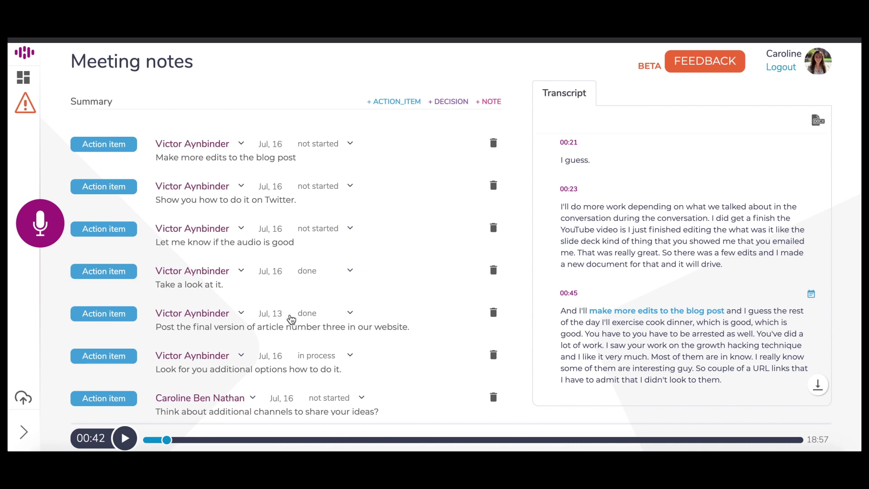
scroll(367, 318, "down", 1)
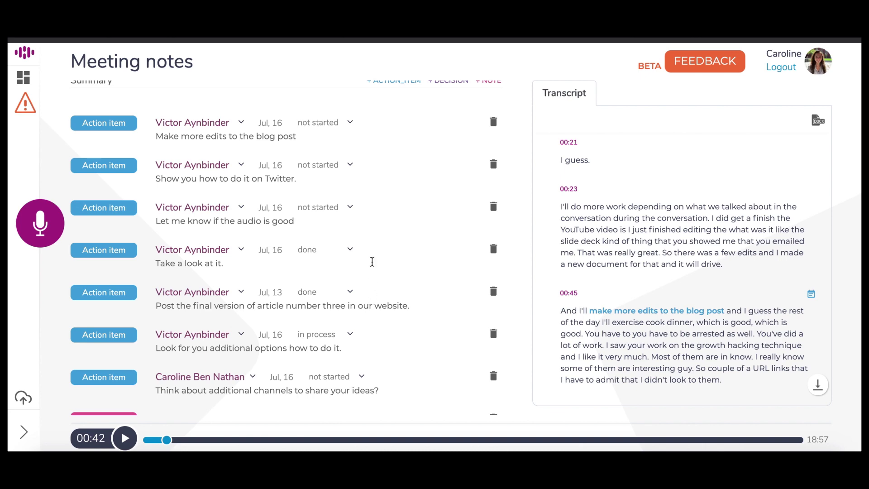
left_click(372, 262)
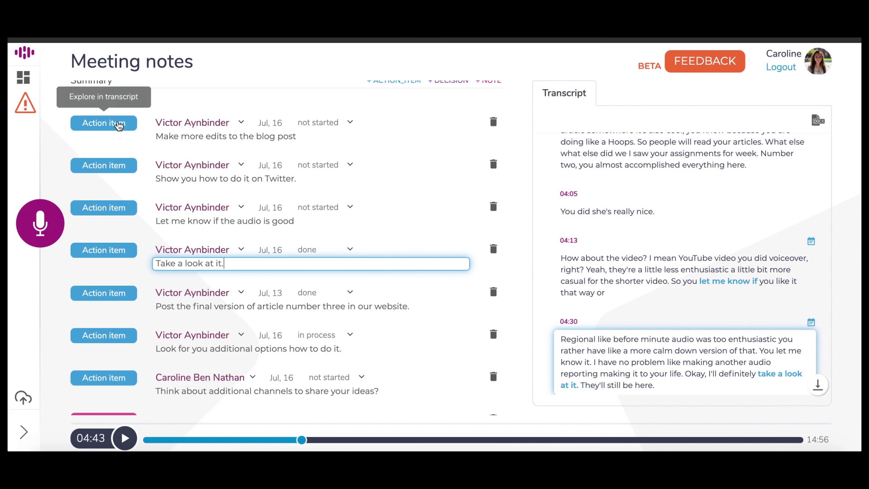
left_click(119, 127)
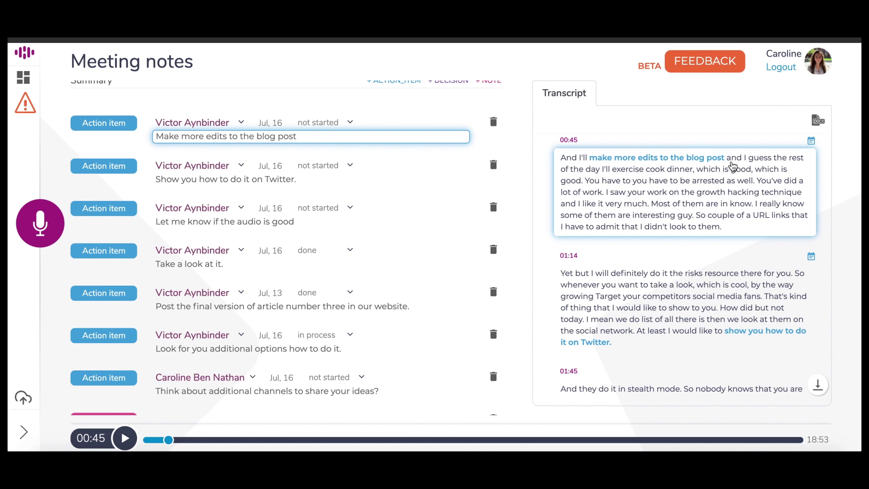
mouse_move(810, 140)
left_click(109, 301)
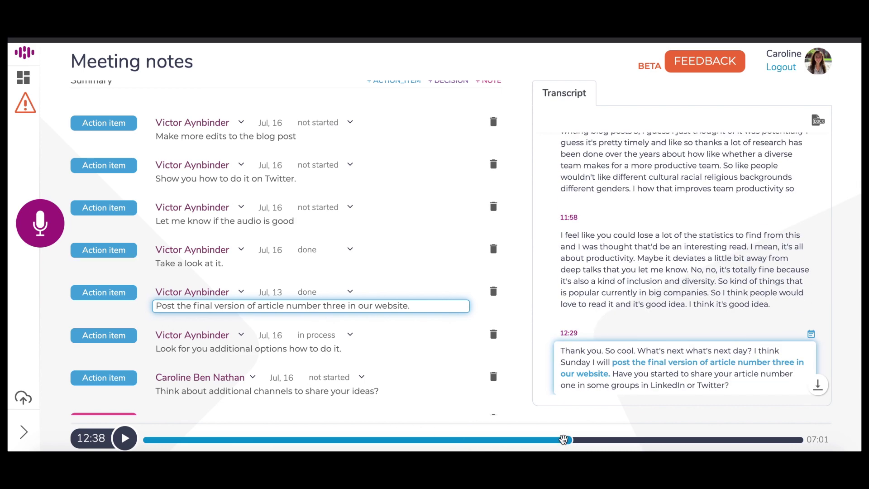
- Play a few seconds of the meeting audio, pause it, and move the playback position ahead to about 13:32
left_click(125, 438)
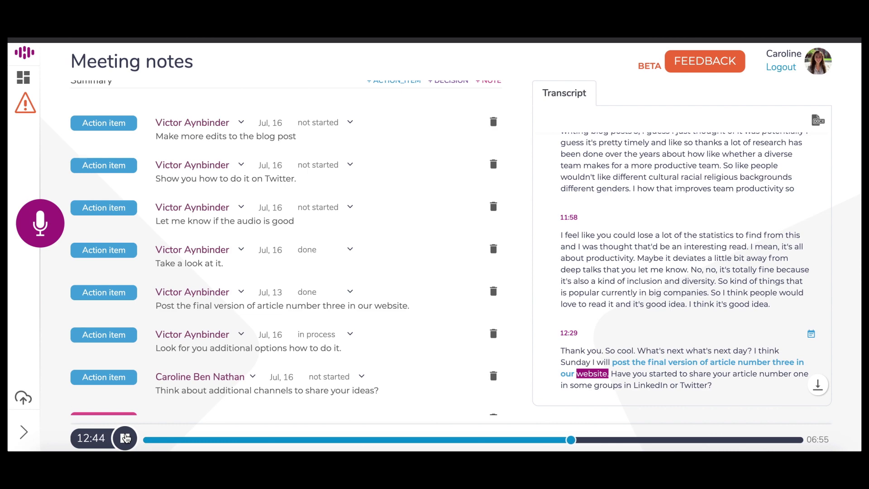
left_click(125, 438)
left_click_drag(565, 438, 593, 442)
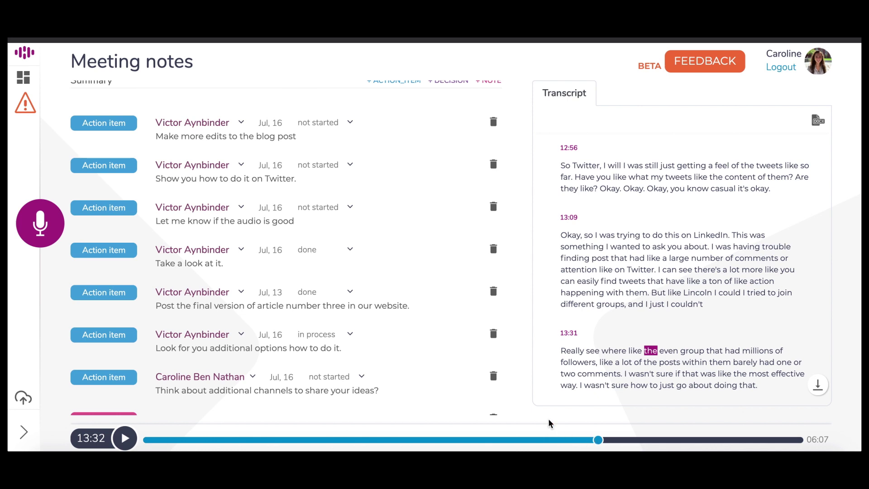
- Add a new empty note to the meeting summary and set its visibility to public
scroll(425, 301, "up", 3)
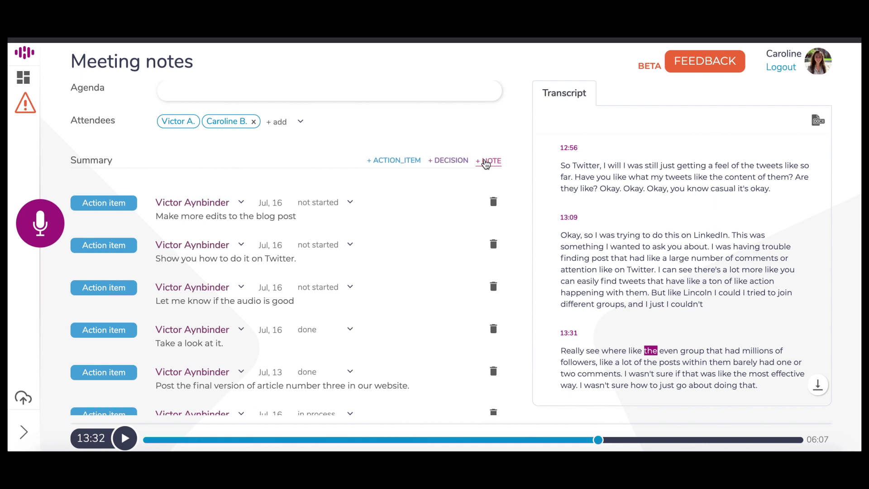
left_click(486, 164)
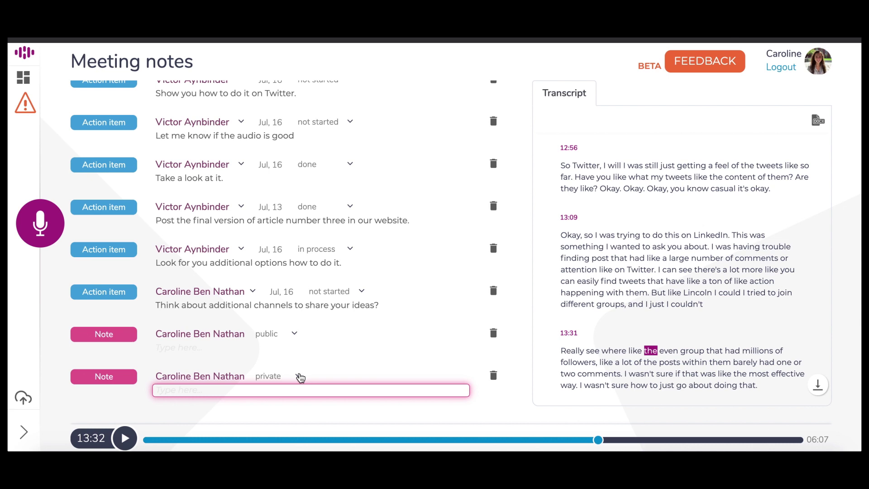
left_click(300, 377)
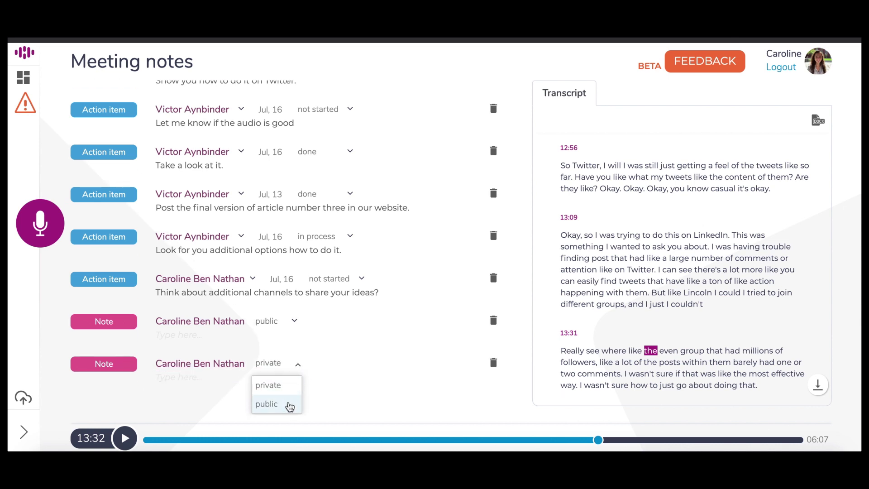
left_click(290, 406)
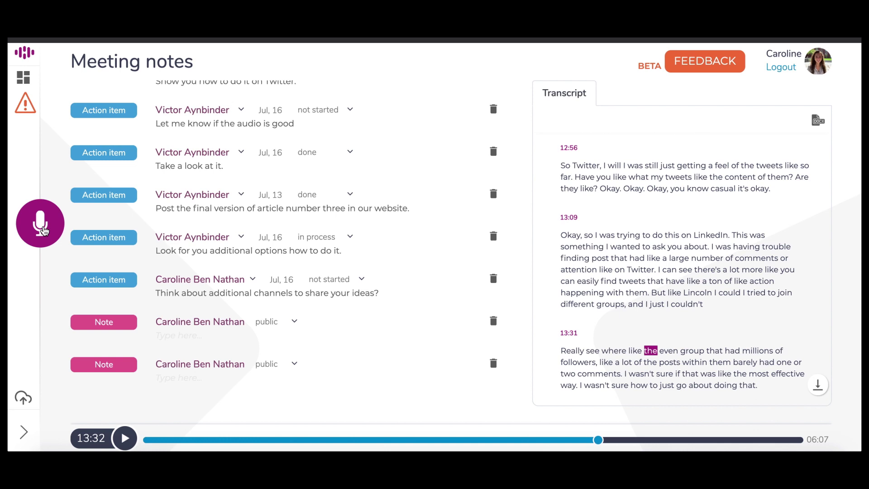
- Start recording a new conversation and stop the recording after a few seconds
left_click(44, 231)
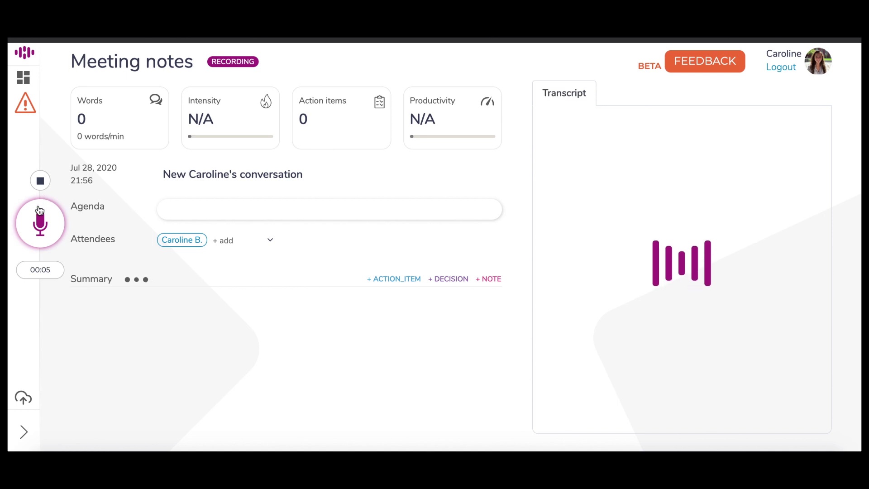
left_click(40, 181)
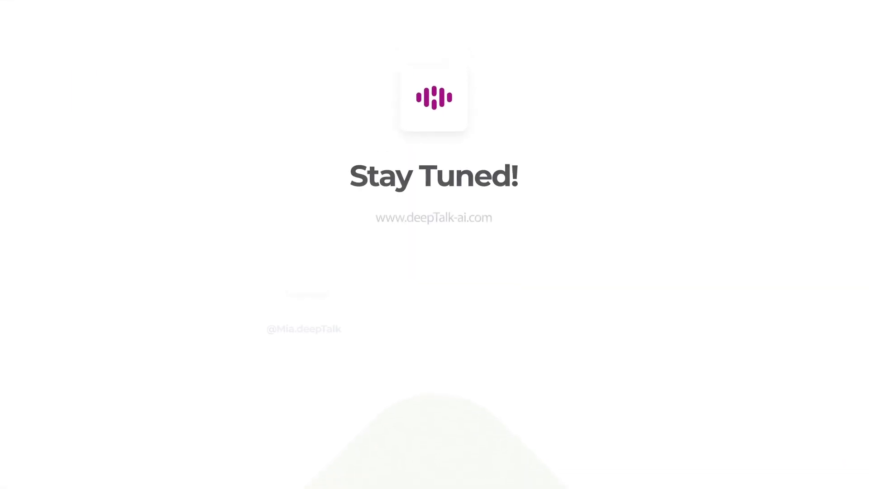